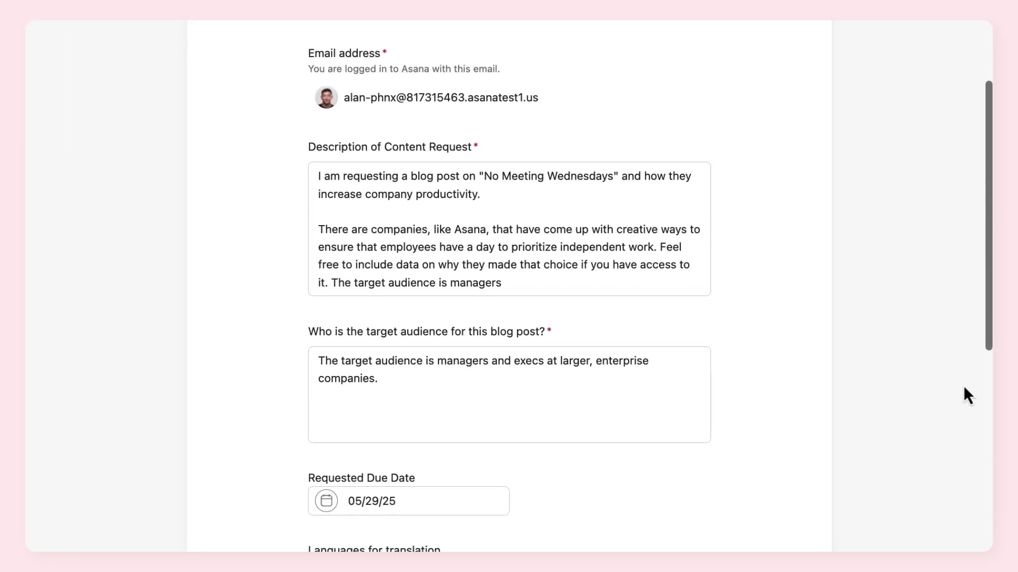
scroll(964, 387, down, 5)
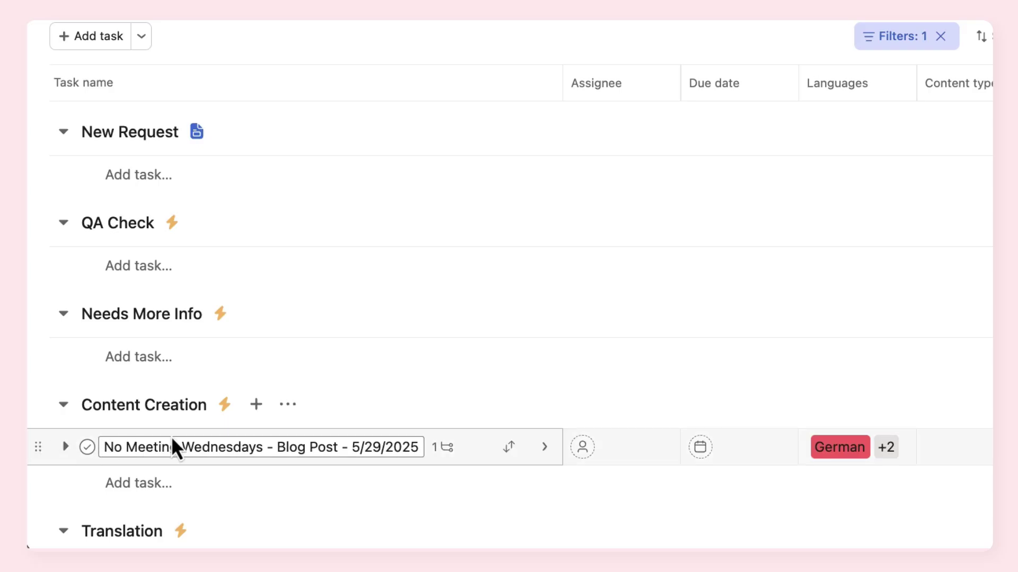
Step: Mark the blog post task's Review Blog Post subtask as Approved from its details pane
click(469, 442)
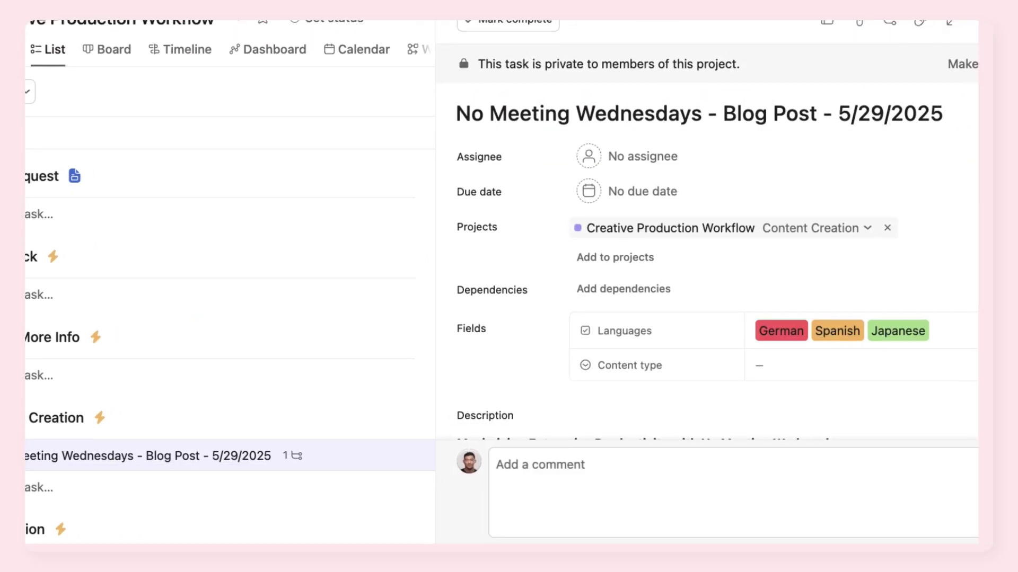
scroll(628, 255, down, 2)
scroll(629, 254, down, 2)
scroll(628, 255, down, 1)
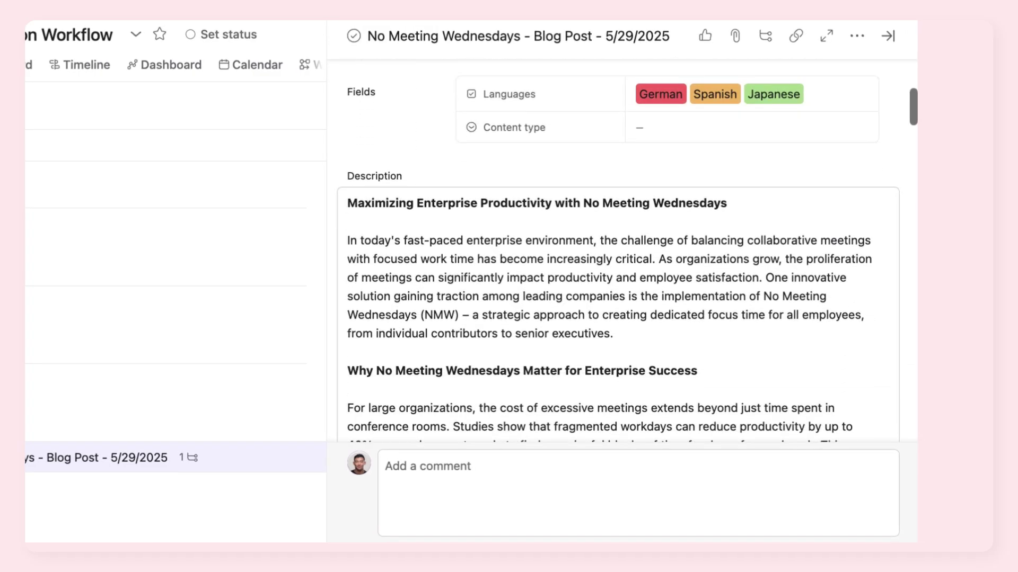
scroll(628, 255, down, 1)
scroll(621, 286, down, 1)
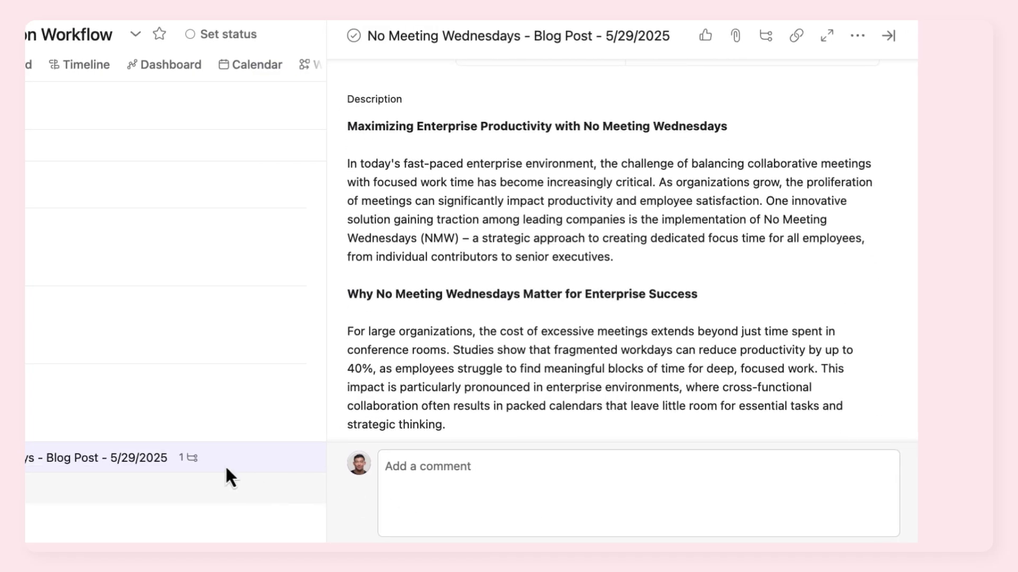
click(196, 459)
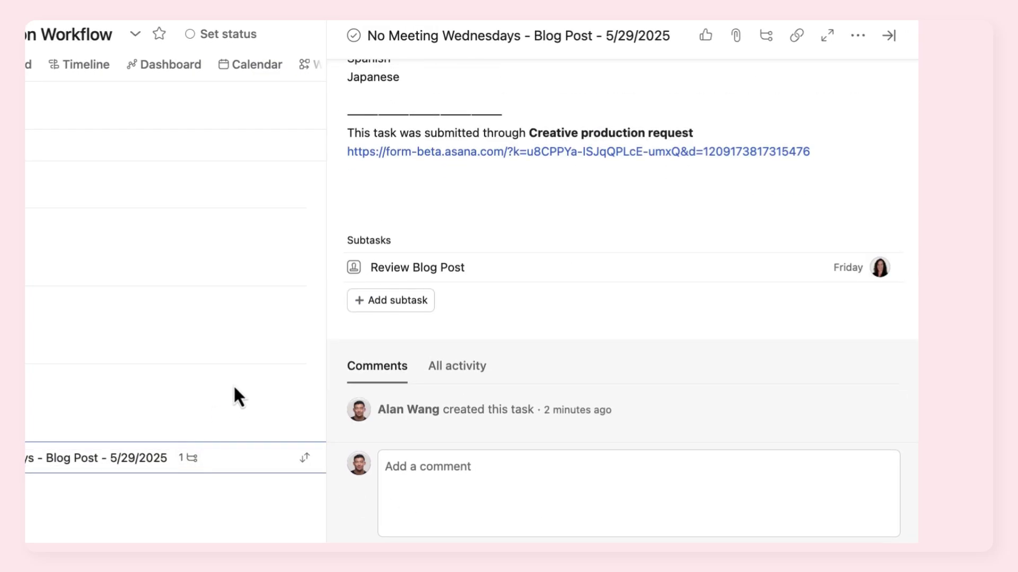
click(358, 269)
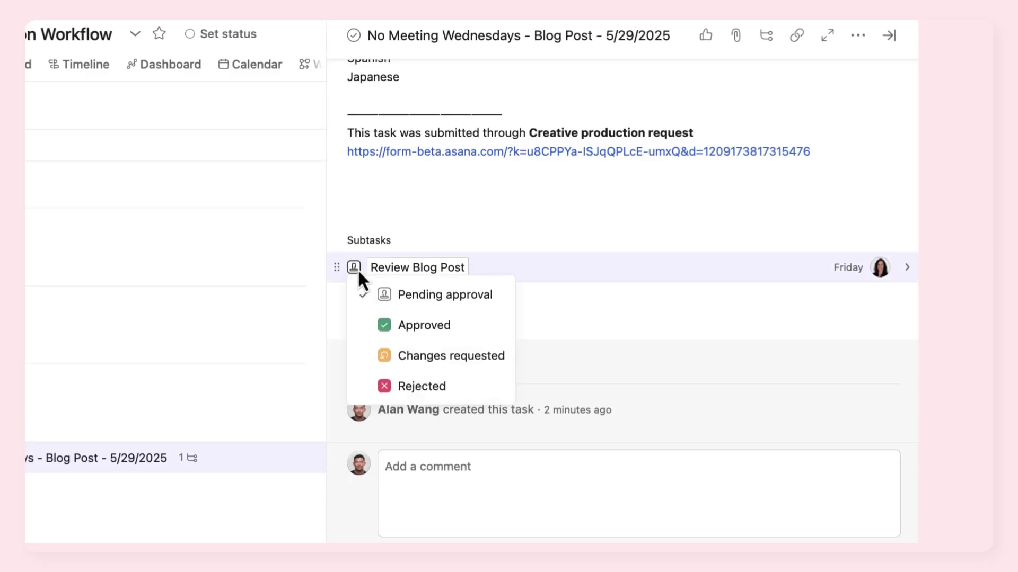
click(373, 318)
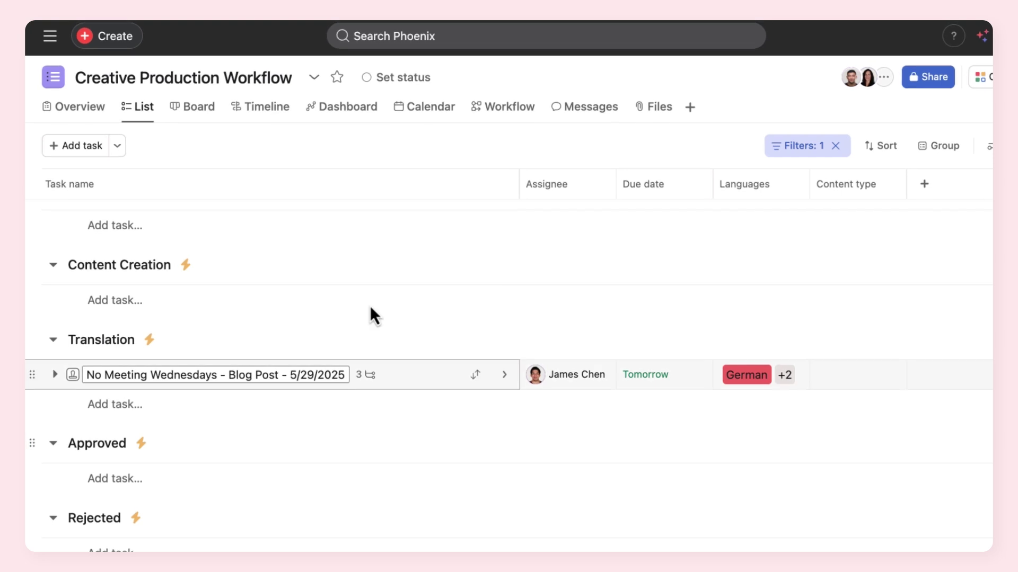
Step: Approve the blog post task from its approval icon in the list
click(74, 375)
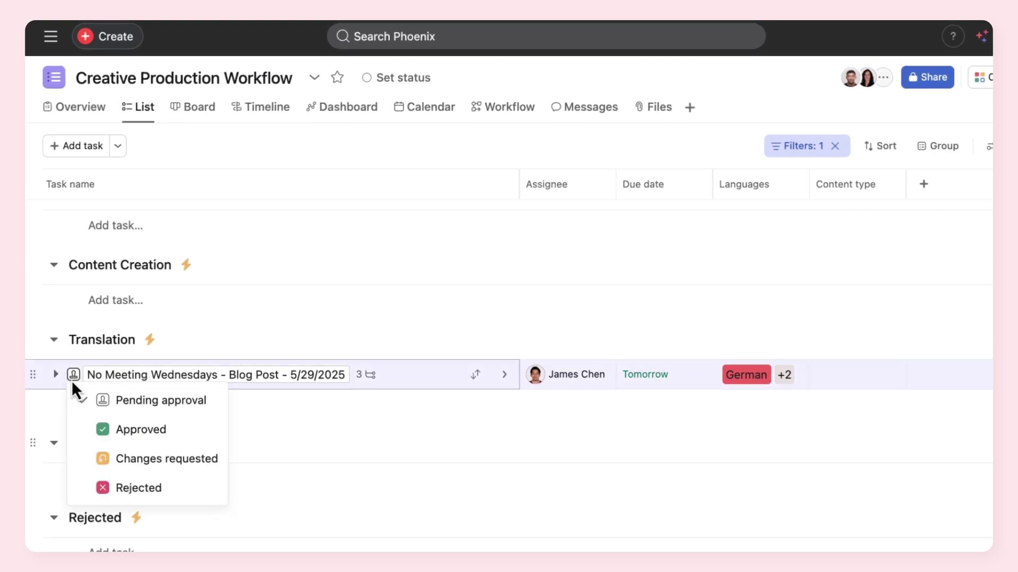
click(100, 427)
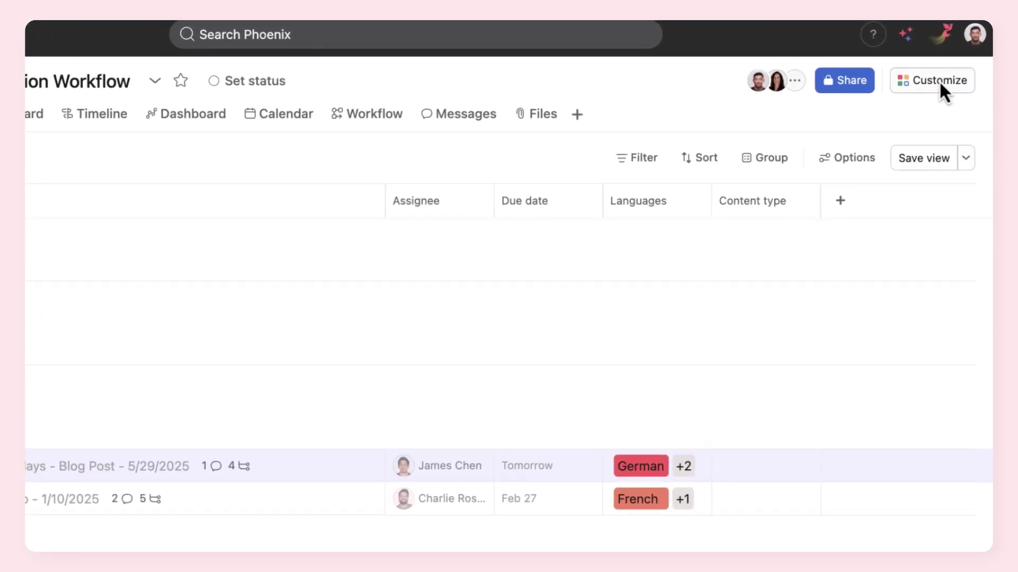
Step: Start a new AI Studio rule from the project's Customize > Add menu
click(939, 80)
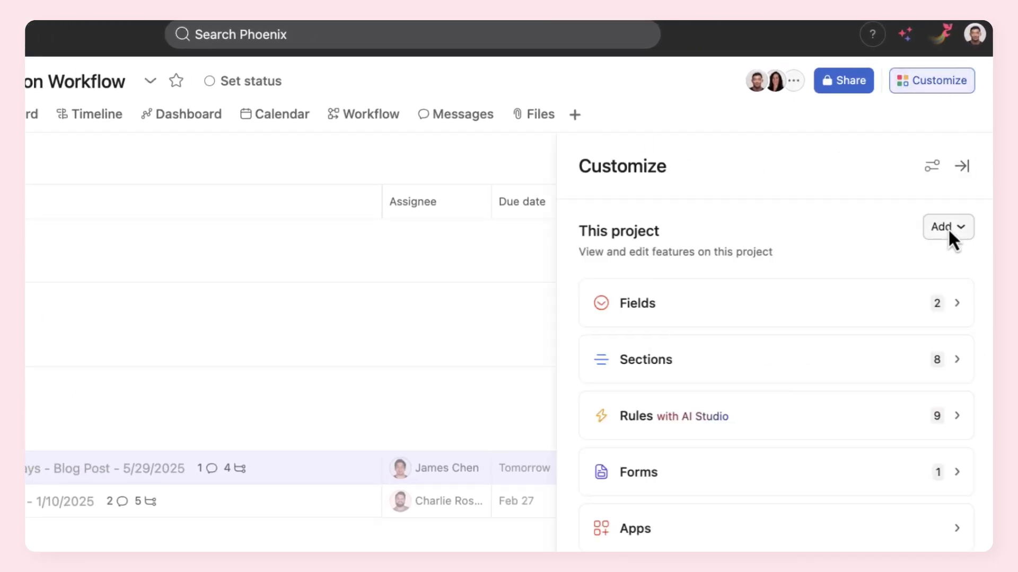
click(948, 228)
click(944, 296)
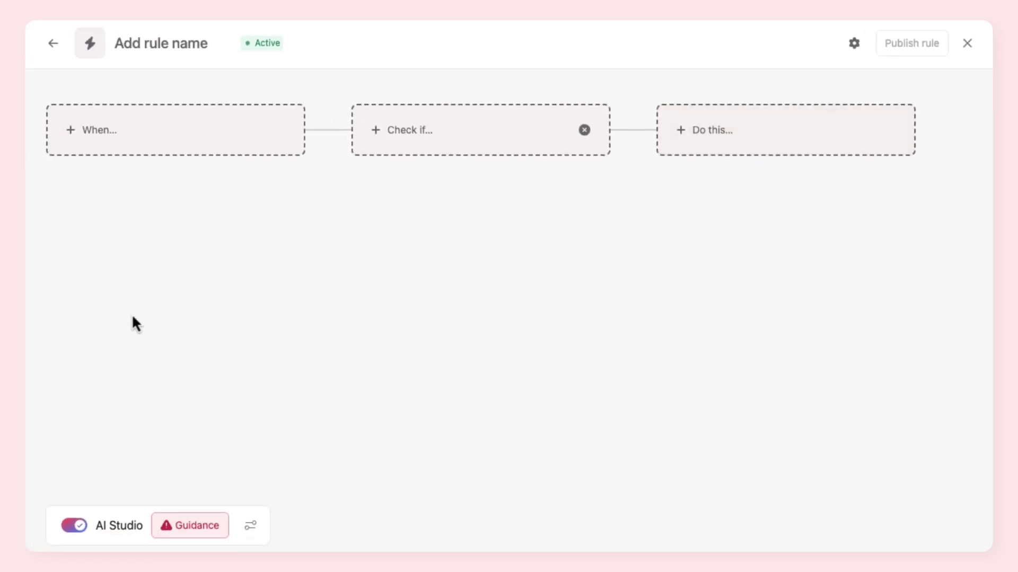
Step: Trigger the rule when a task is moved to a section
click(163, 147)
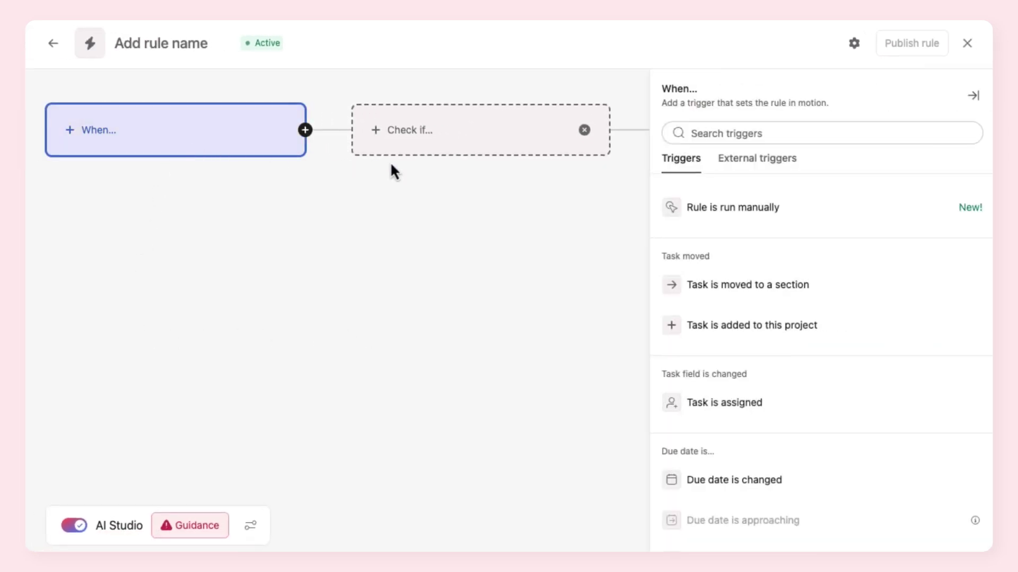
click(778, 285)
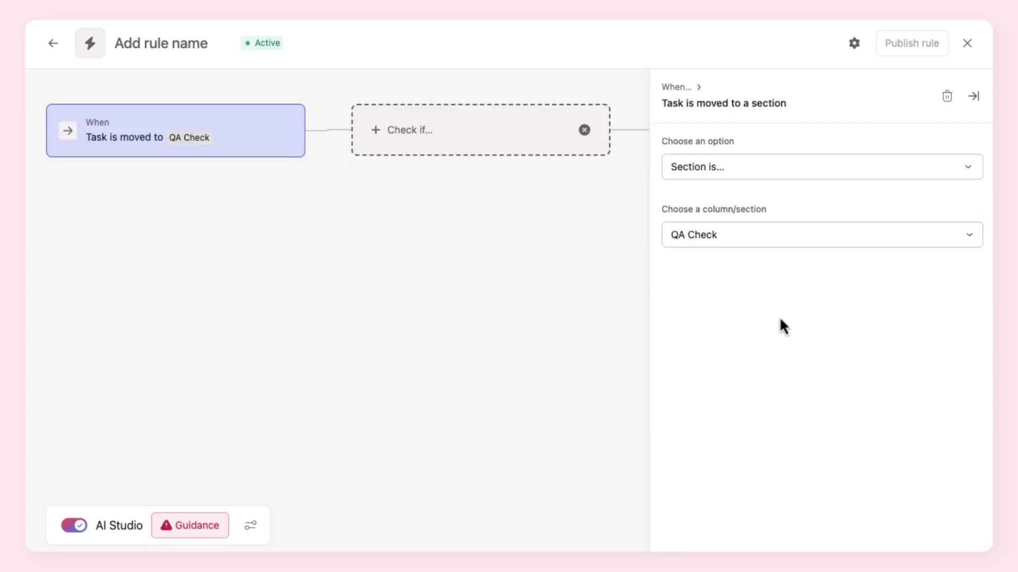
click(968, 97)
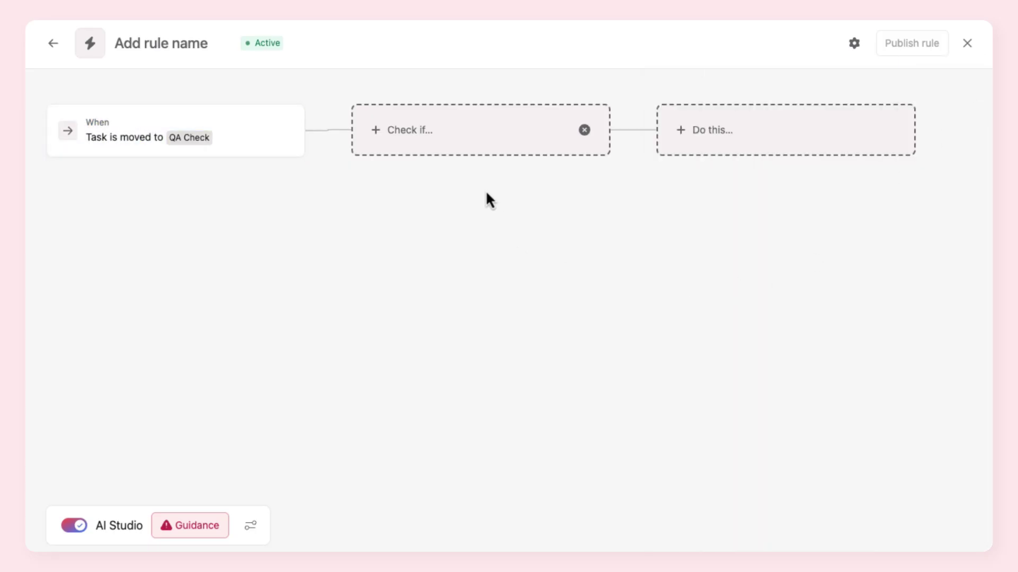
Step: Add an AI-evaluated Check if condition that the request meets requirements
click(466, 151)
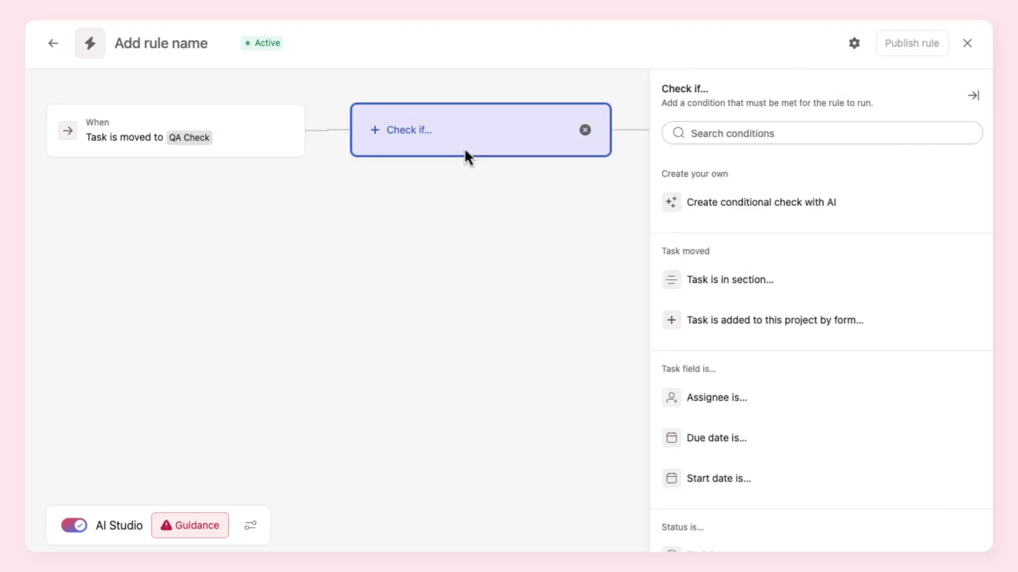
click(708, 203)
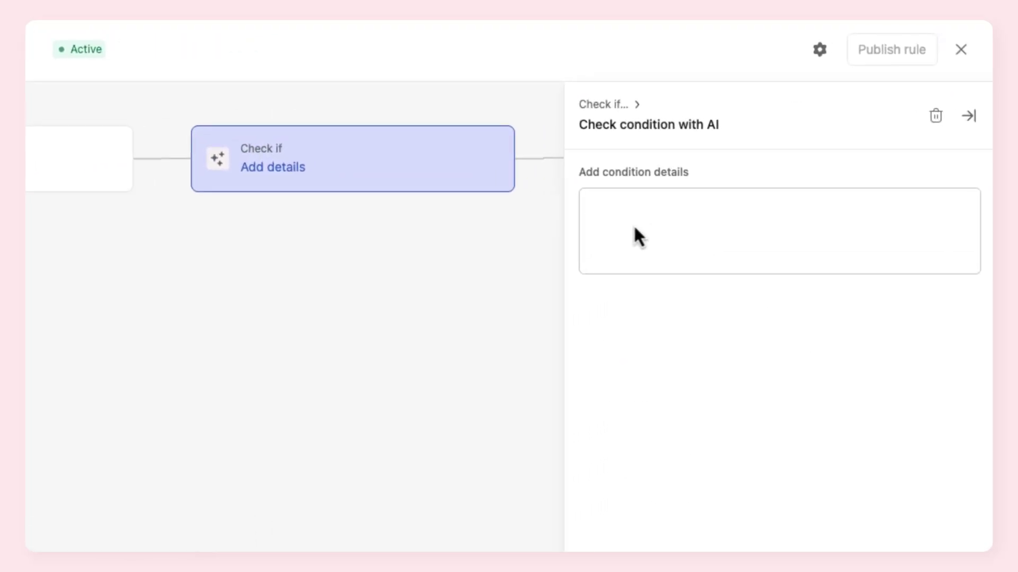
text(This request meets requ)
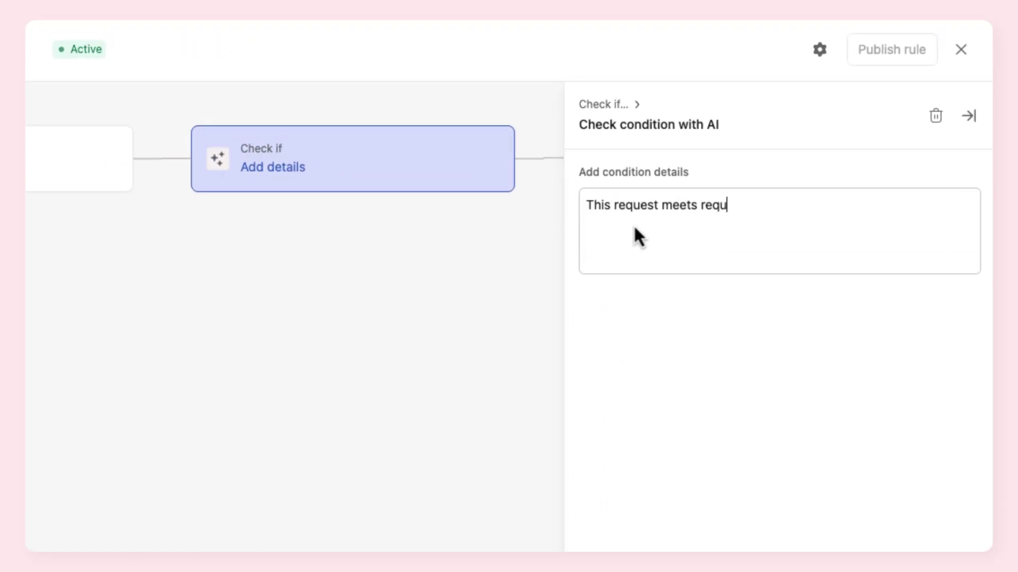
text(irements)
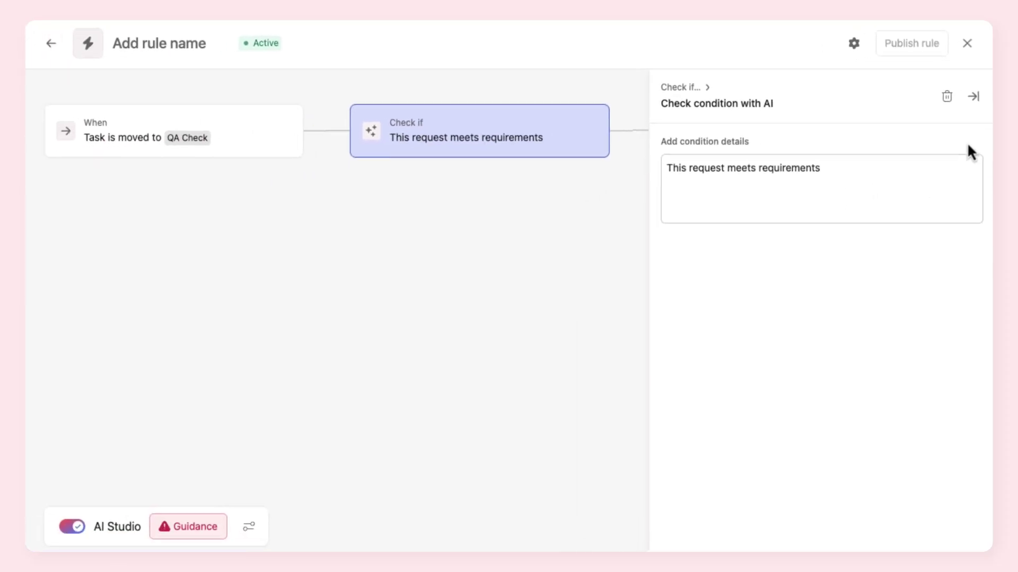
text(.)
click(973, 97)
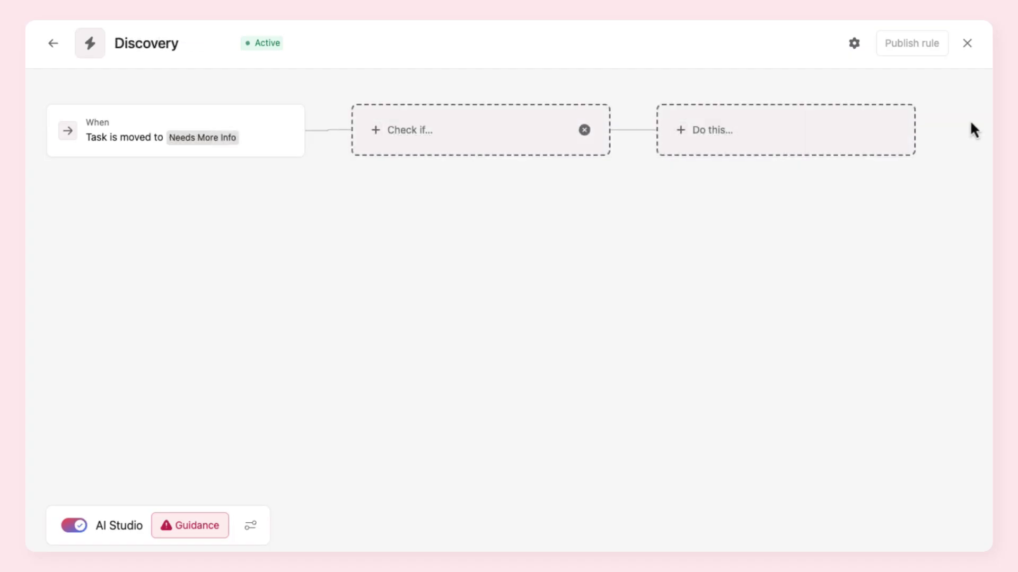
Step: Set the rule's action to add an AI-written comment in the task
click(832, 129)
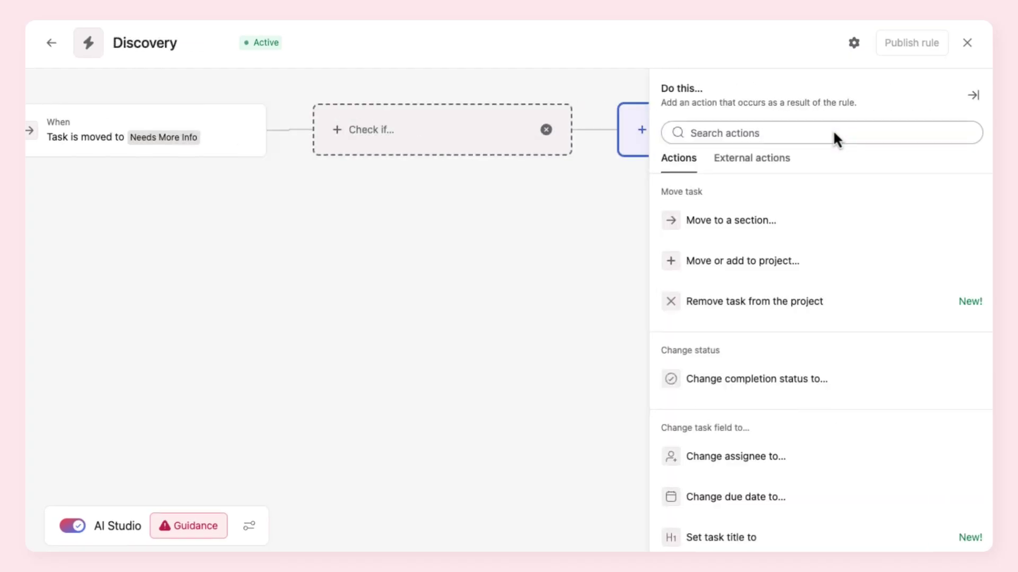
scroll(842, 215, down, 1)
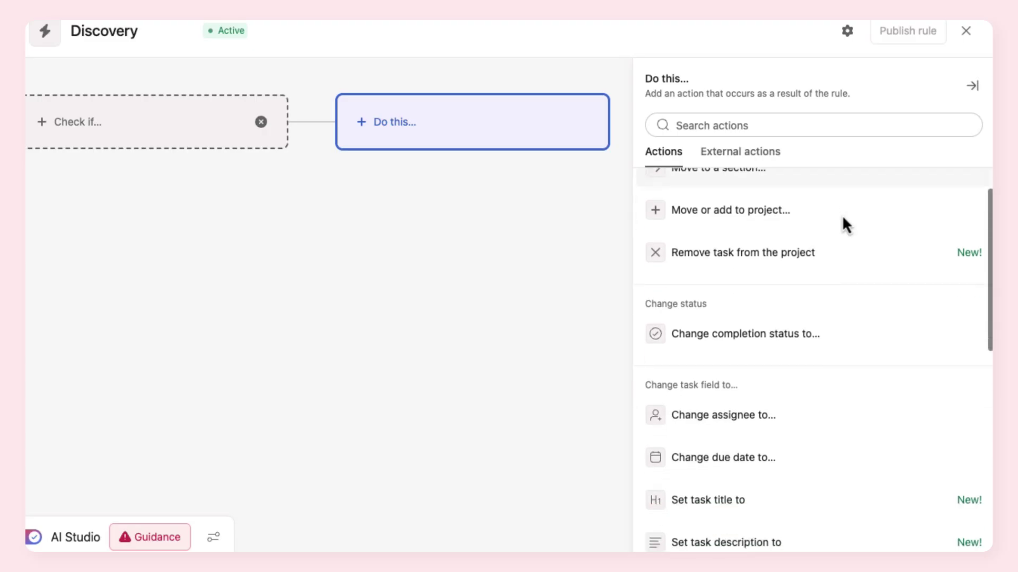
scroll(843, 215, down, 5)
scroll(842, 214, down, 3)
scroll(842, 215, down, 2)
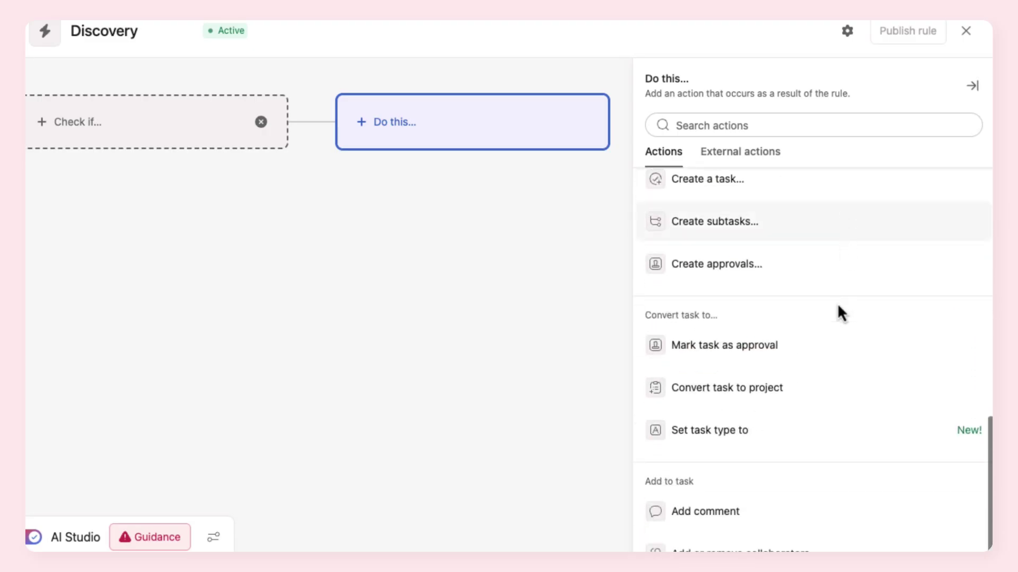
click(822, 517)
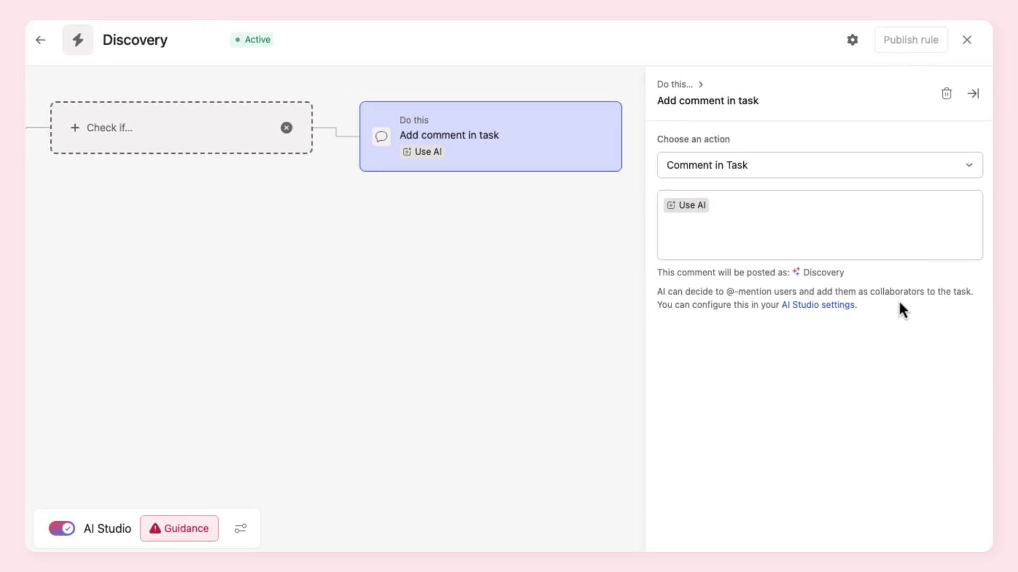
click(973, 97)
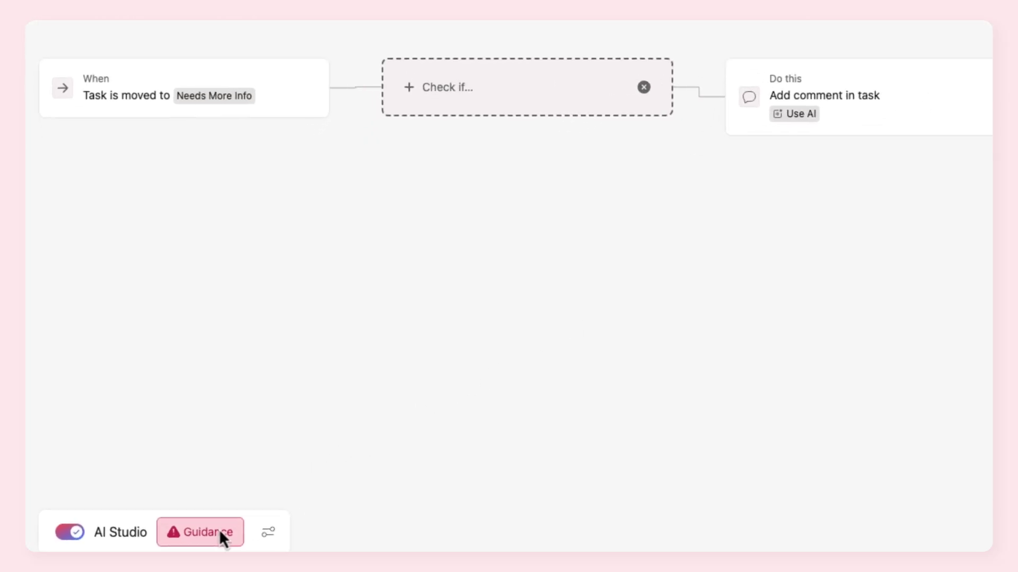
Step: Paste AI guidance asking at most three questions about missing QA framework components, framework attached
click(232, 541)
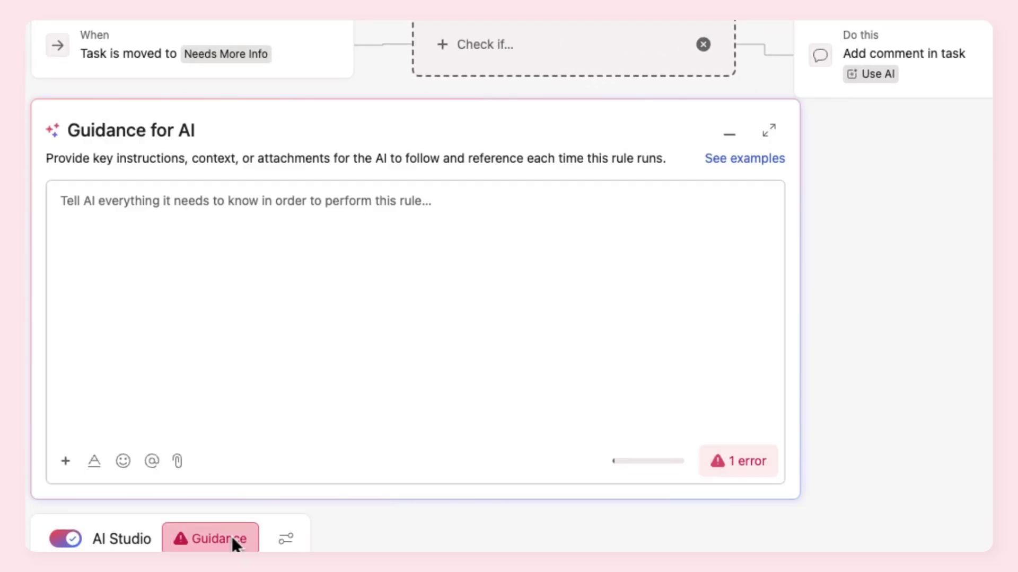
click(192, 220)
text(Your job is to ask discovery questions to the request submitter that was deemed to not have enough information.  Requests represent creative requests and are sent to the "Needs more info" section if they are missing component(s) from the attached QA framework.  Ask clarifying questions only about missing components from the QA framework. There all only 3 components in the framework so you should not ask more than 3 questions.  Here's an example of a good response: Hi [tag the submitter] - please respond to the following question(s) to clarify missing information in your request. • What is the expected completion timeframe for this request? • What is the rough budget estimate for this request?)
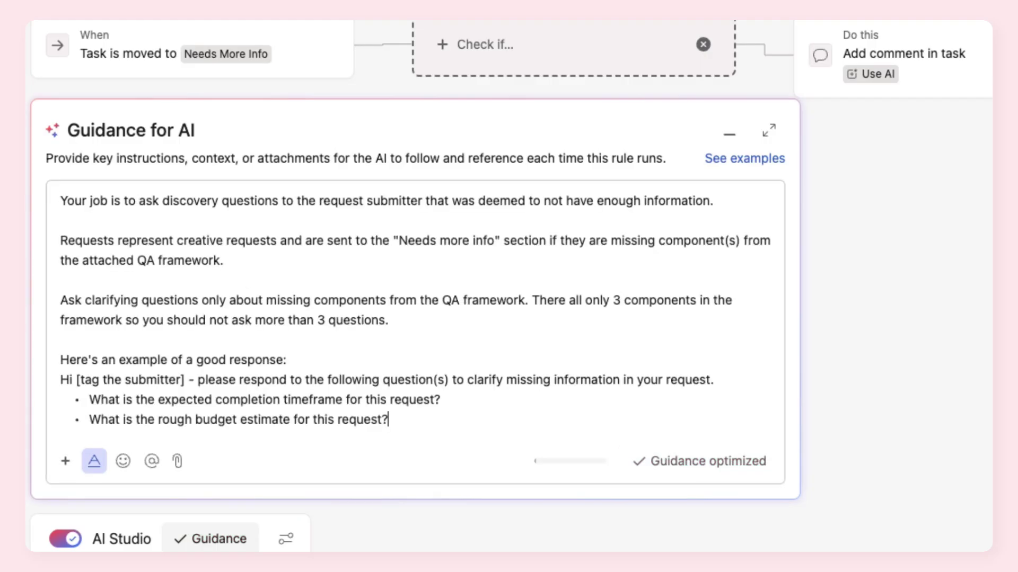
key(ctrl+Home)
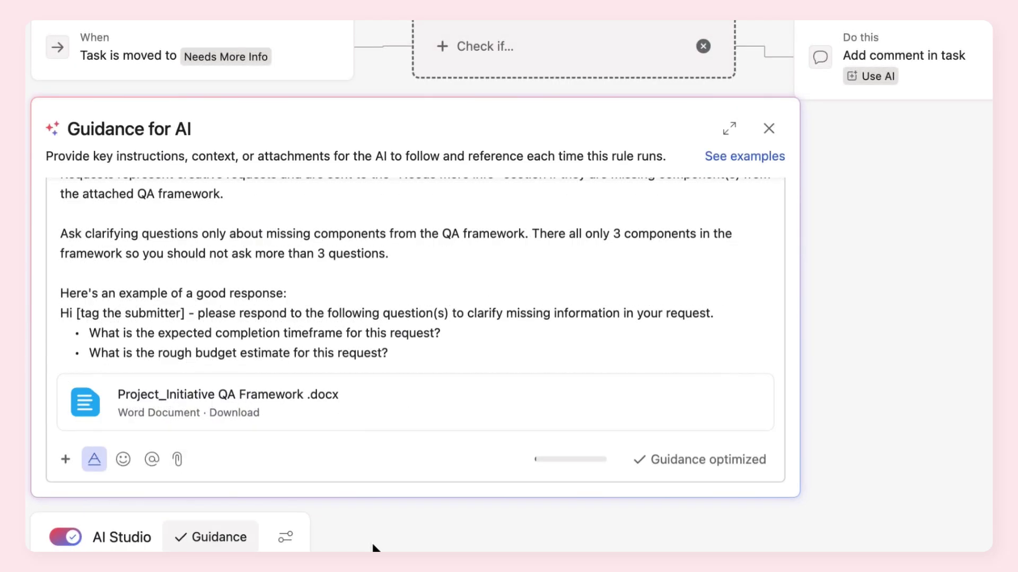
Step: Review the AI model and data permission settings without changing them
click(279, 540)
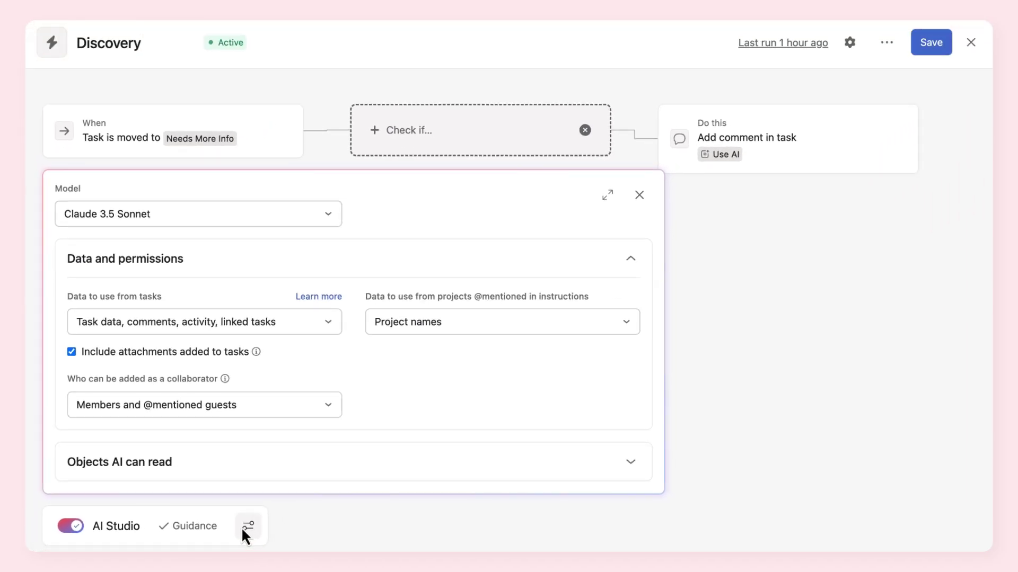
click(242, 528)
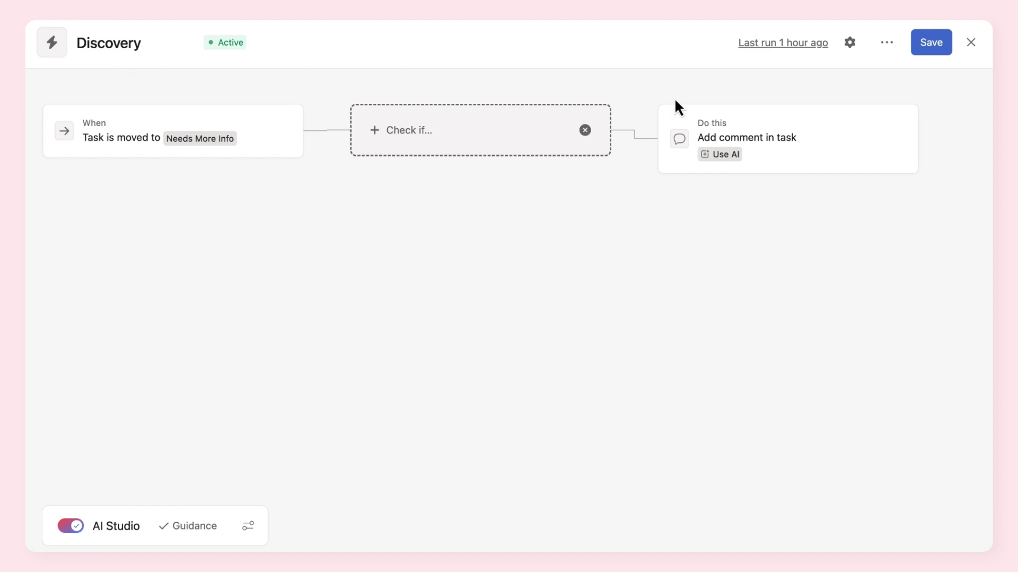
Step: Save the Discovery rule and review the Galactic Quest blog post's QA Check reasoning
click(922, 51)
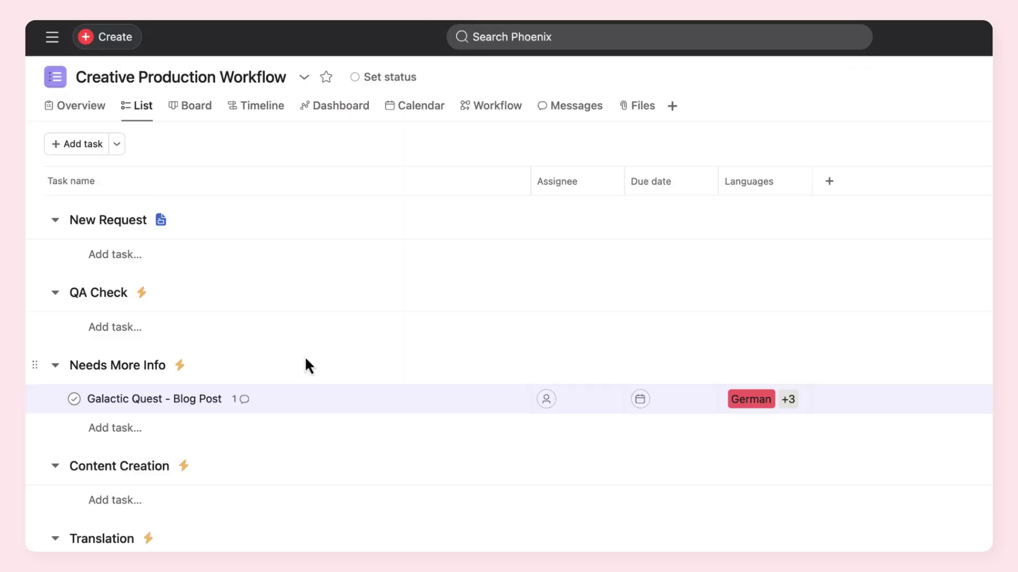
click(247, 399)
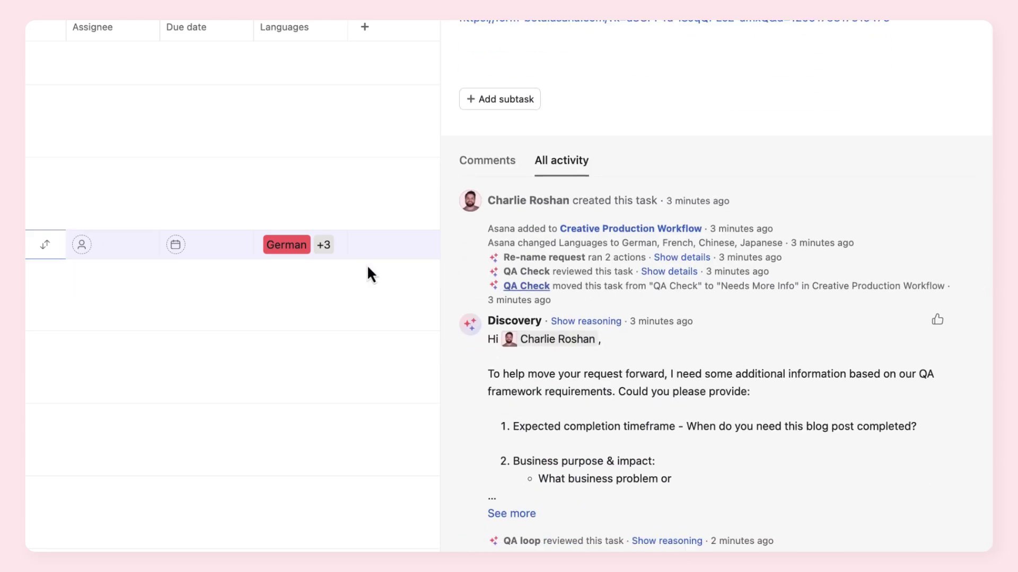
click(668, 271)
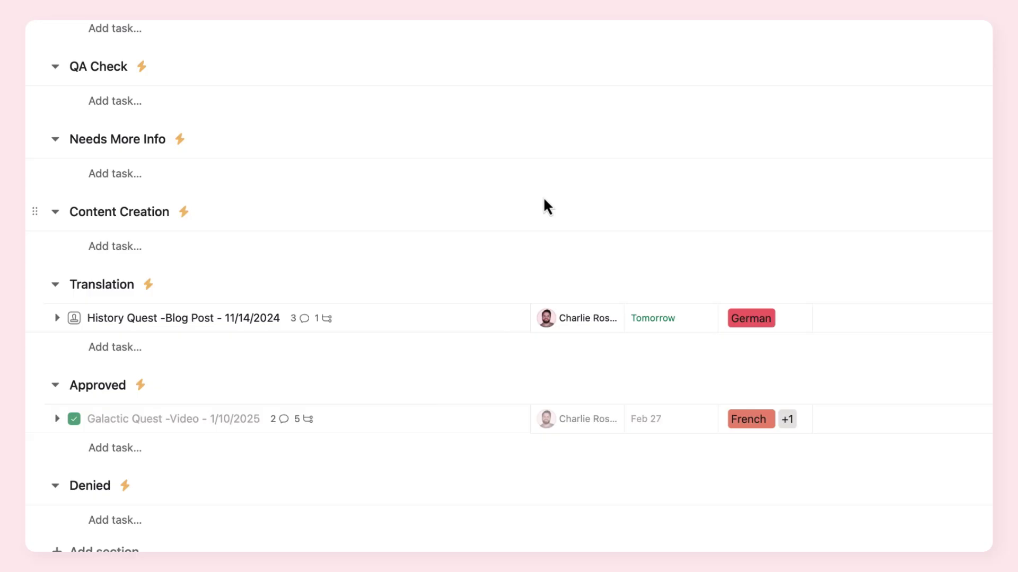
Step: Approve the History Quest blog post request from its task pane
click(467, 317)
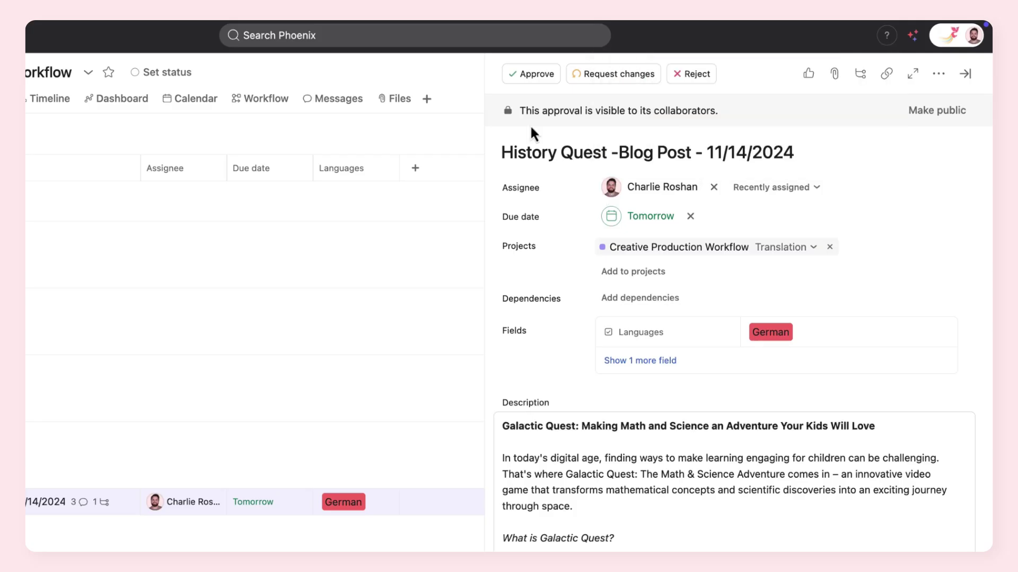
click(530, 74)
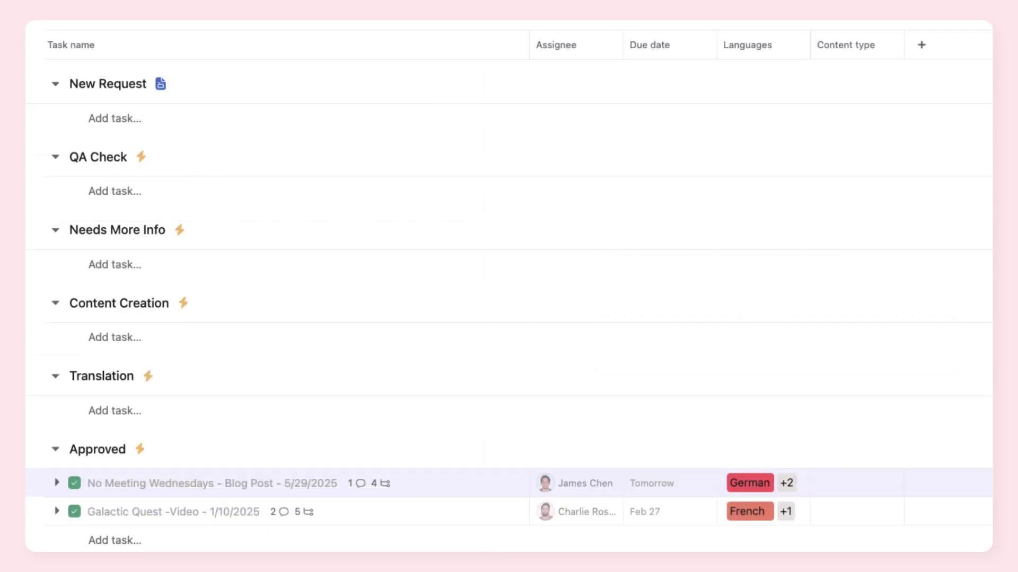